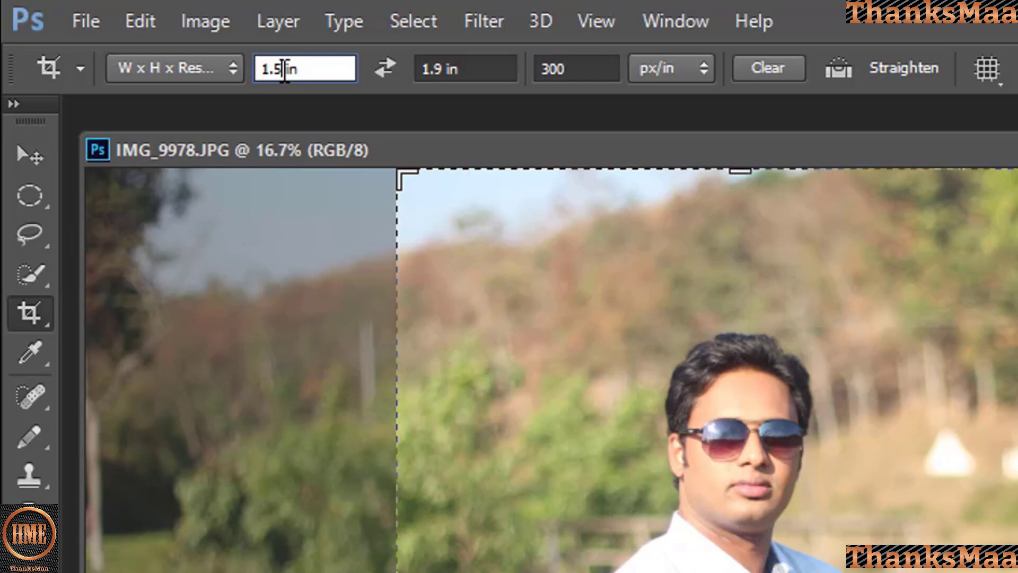
Set the crop size to 1.5 in wide by 1.9 in high, keeping the resolution at 300 px/in.
{"action": "key", "text": "BackSpace"}
{"action": "key", "text": "BackSpace"}
{"action": "key", "text": "BackSpace"}
{"action": "type", "text": "1.5"}
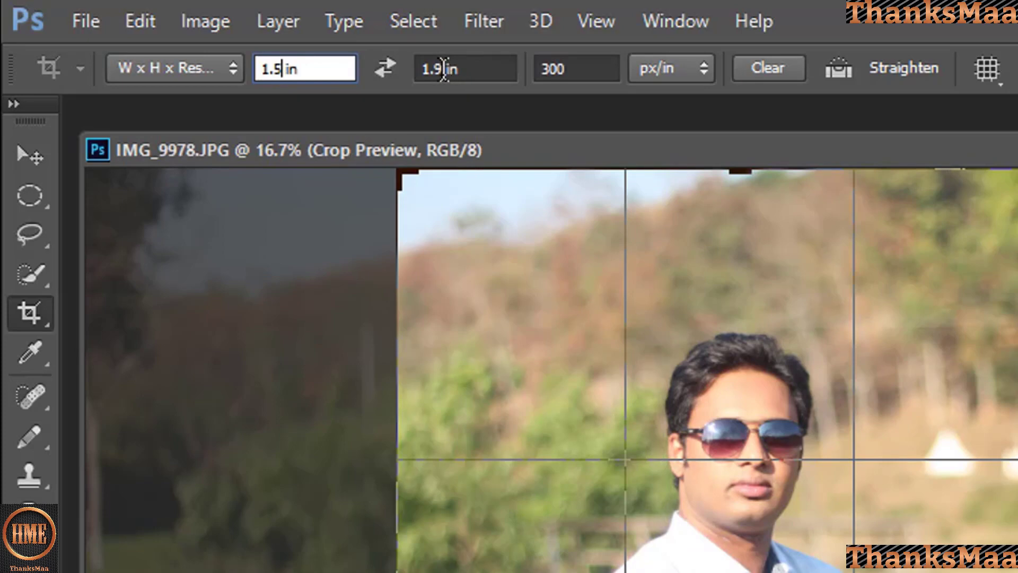
{"action": "left_click", "coordinate": [444, 69]}
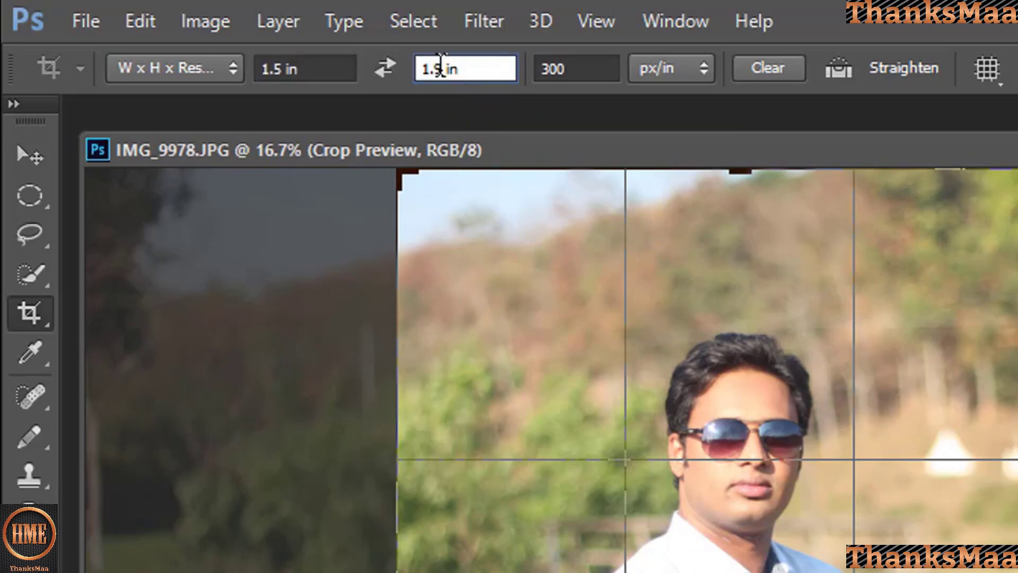
{"action": "key", "text": "BackSpace"}
{"action": "type", "text": "9"}
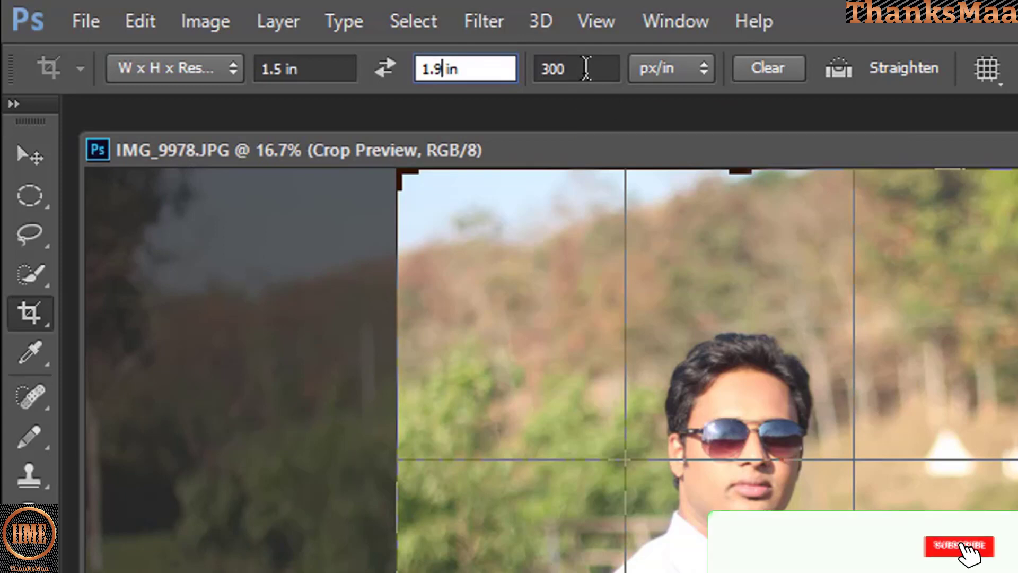
{"action": "left_click", "coordinate": [586, 68]}
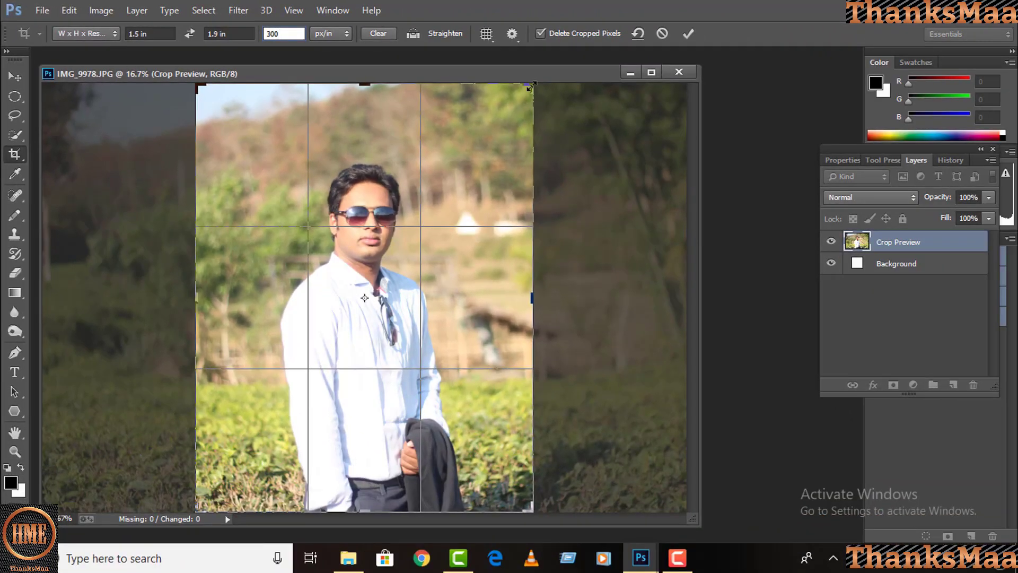
Fit the crop frame tightly around the man's head and upper chest, apply the crop, and enlarge the document window.
{"action": "left_click_drag", "start_coordinate": [530, 86], "coordinate": [504, 142]}
{"action": "left_click_drag", "start_coordinate": [224, 479], "coordinate": [265, 422]}
{"action": "left_click_drag", "start_coordinate": [346, 278], "coordinate": [356, 297]}
{"action": "left_click_drag", "start_coordinate": [363, 194], "coordinate": [365, 208]}
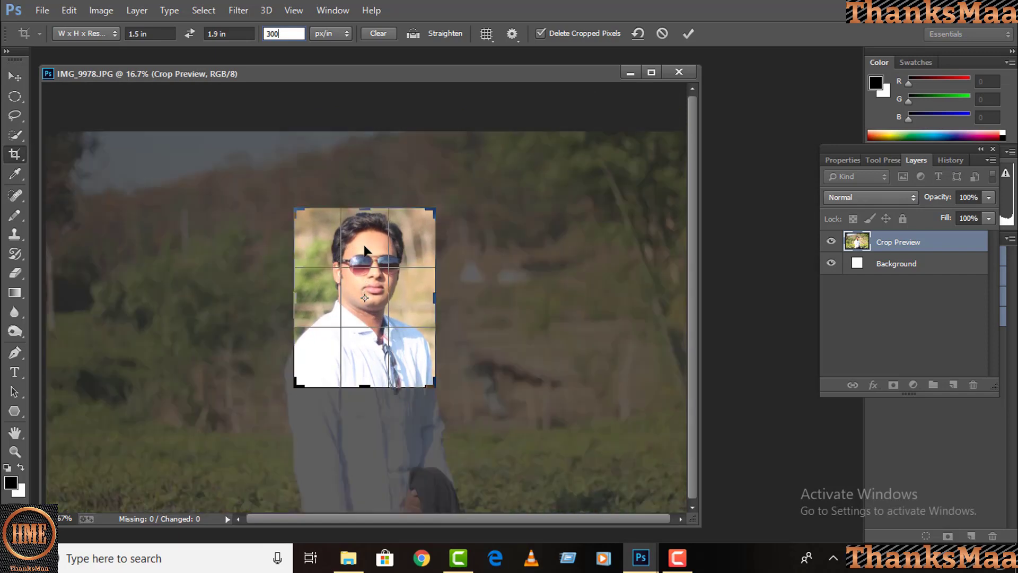
{"action": "left_click_drag", "start_coordinate": [364, 250], "coordinate": [366, 260]}
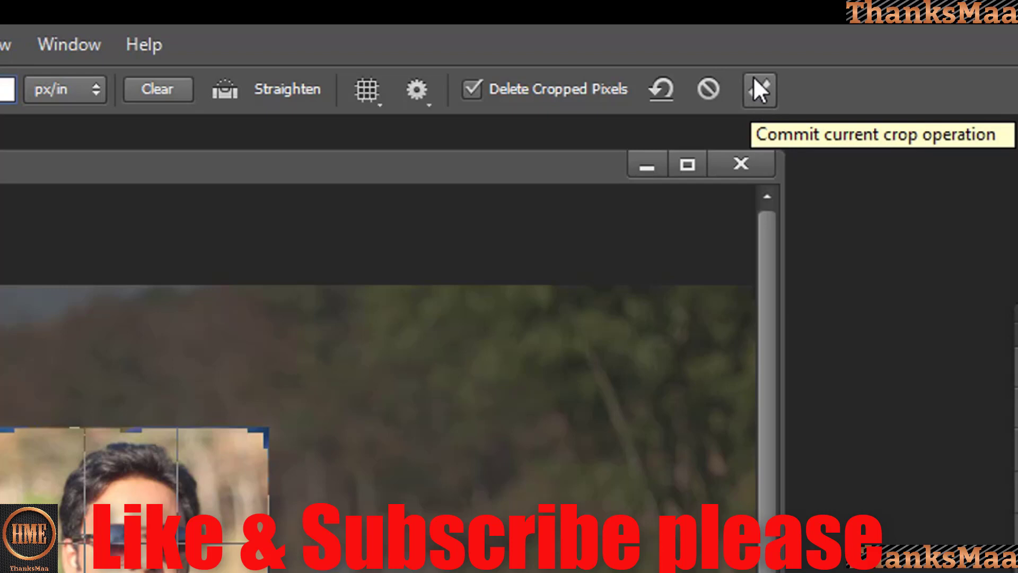
{"action": "left_click", "coordinate": [756, 82]}
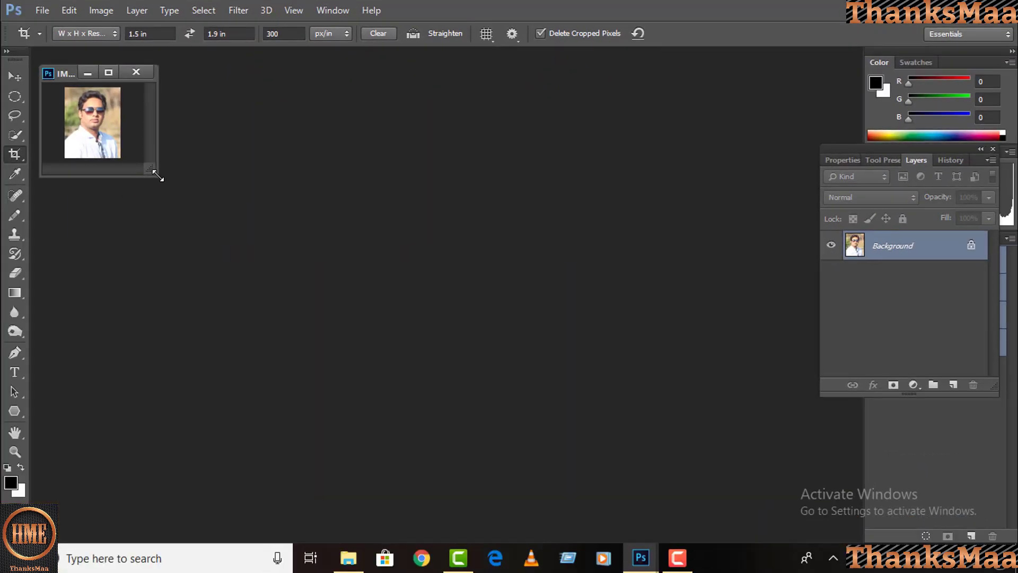
{"action": "left_click_drag", "start_coordinate": [157, 176], "coordinate": [497, 483]}
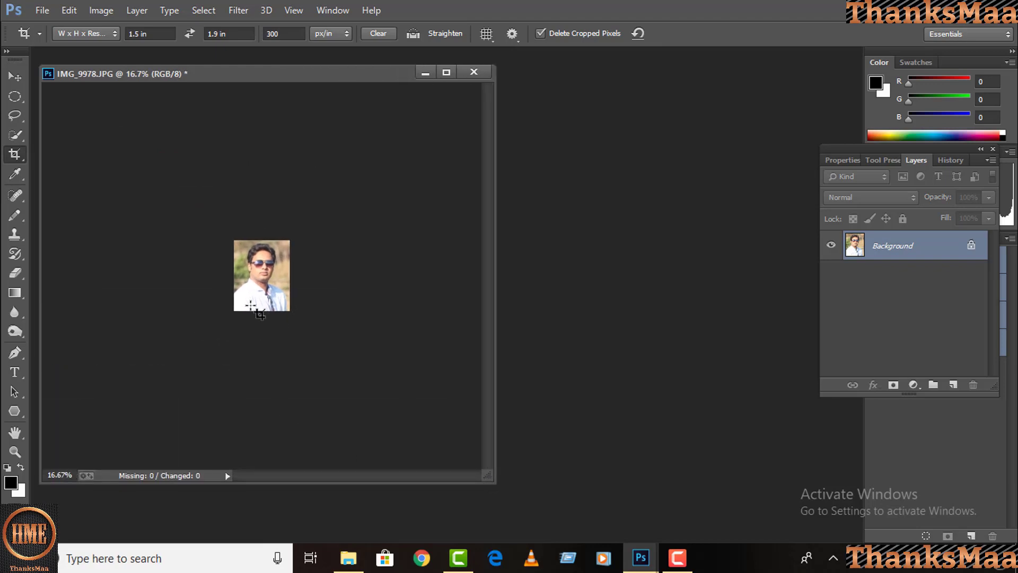
Save the cropped photo in the Apply folder as a JPEG file named IMG_9gh.
{"action": "left_click", "coordinate": [42, 14]}
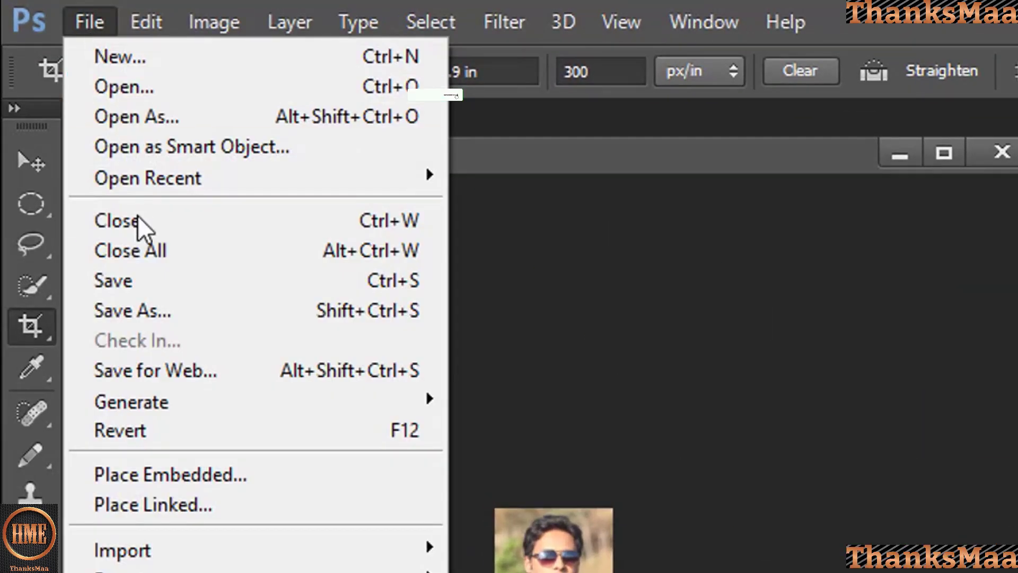
{"action": "left_click", "coordinate": [152, 314]}
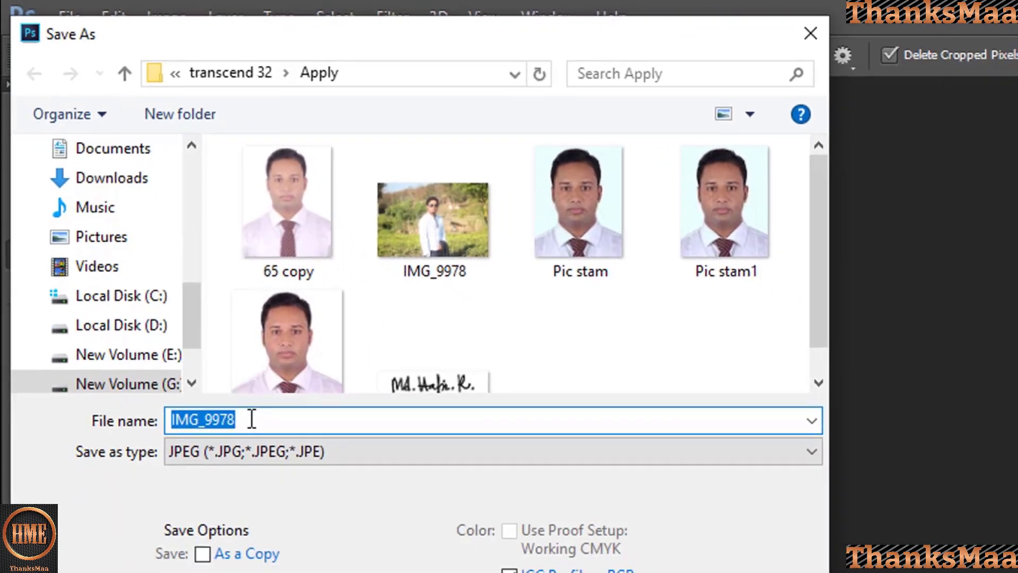
{"action": "left_click", "coordinate": [252, 419]}
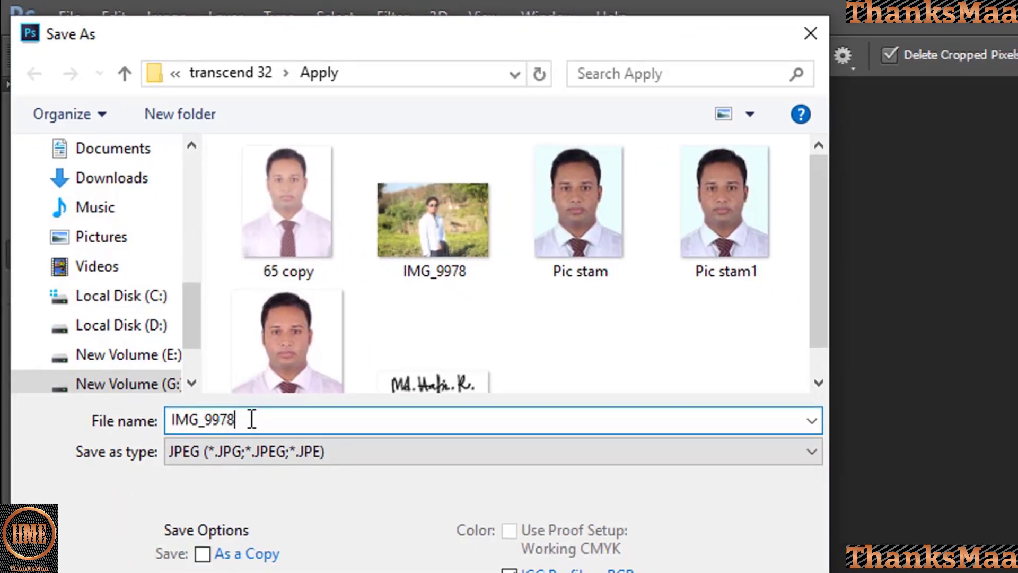
{"action": "key", "text": "BackSpace"}
{"action": "key", "text": "BackSpace"}
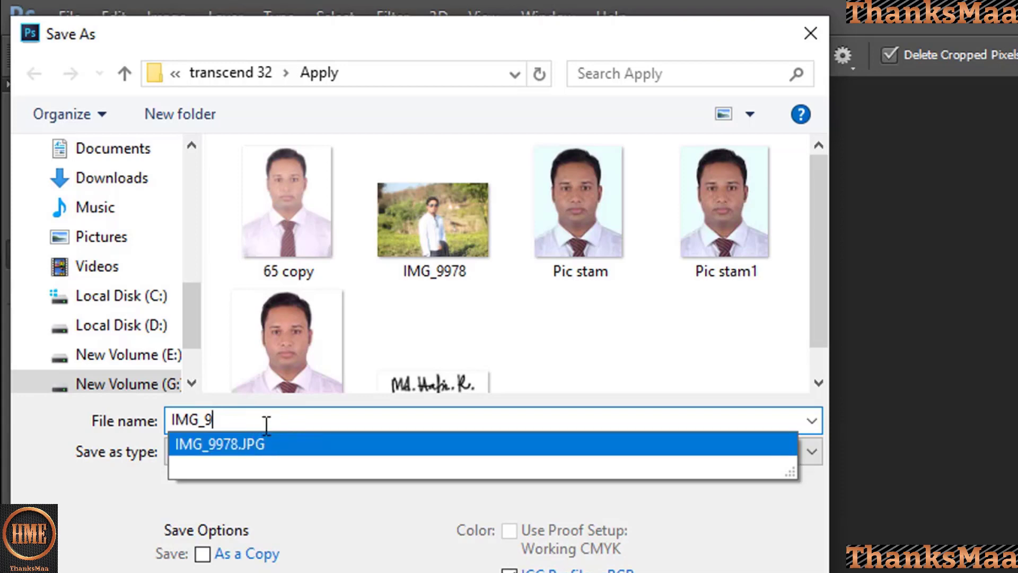
{"action": "type", "text": "gh"}
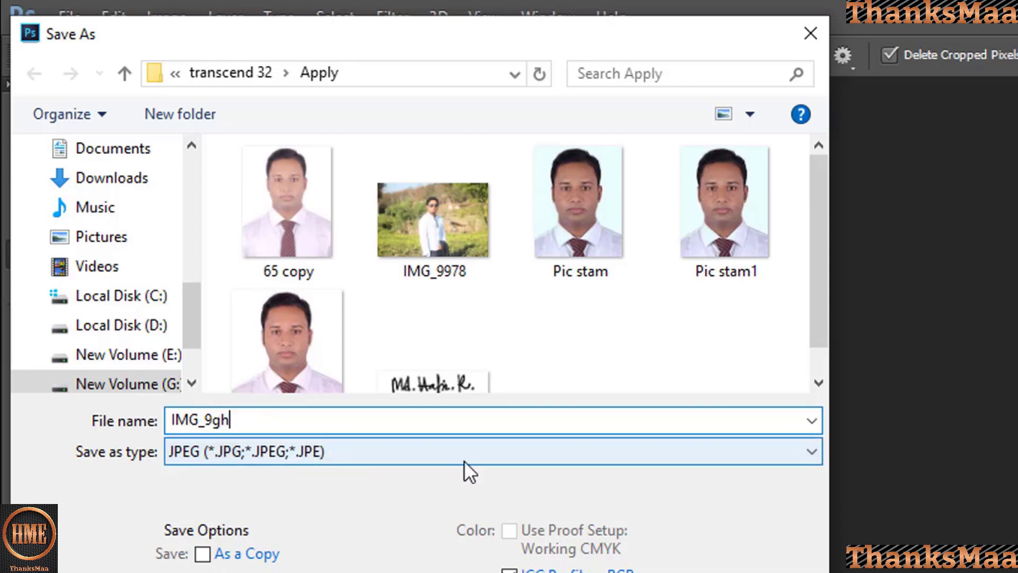
{"action": "left_click", "coordinate": [811, 454]}
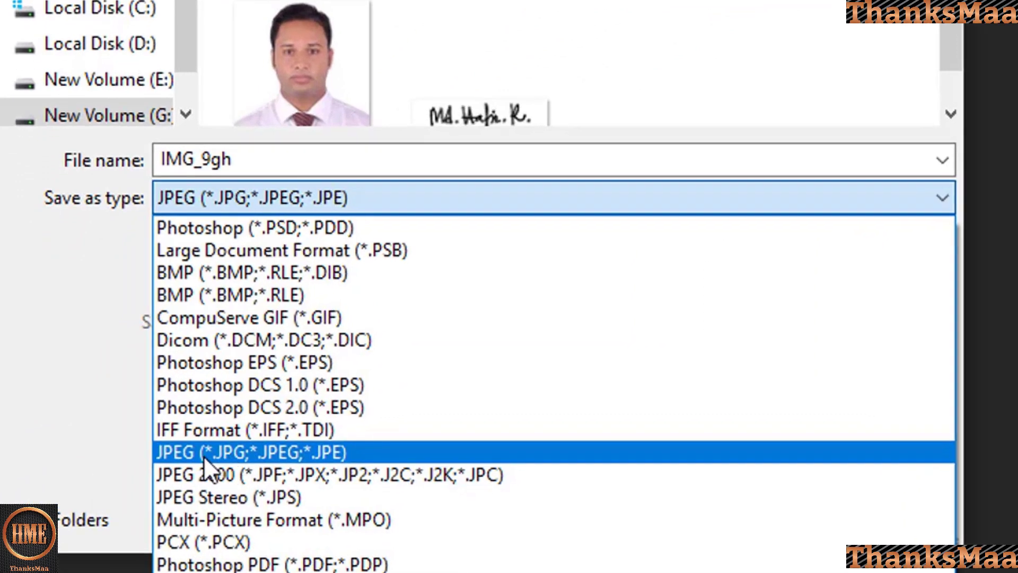
{"action": "left_click", "coordinate": [204, 455]}
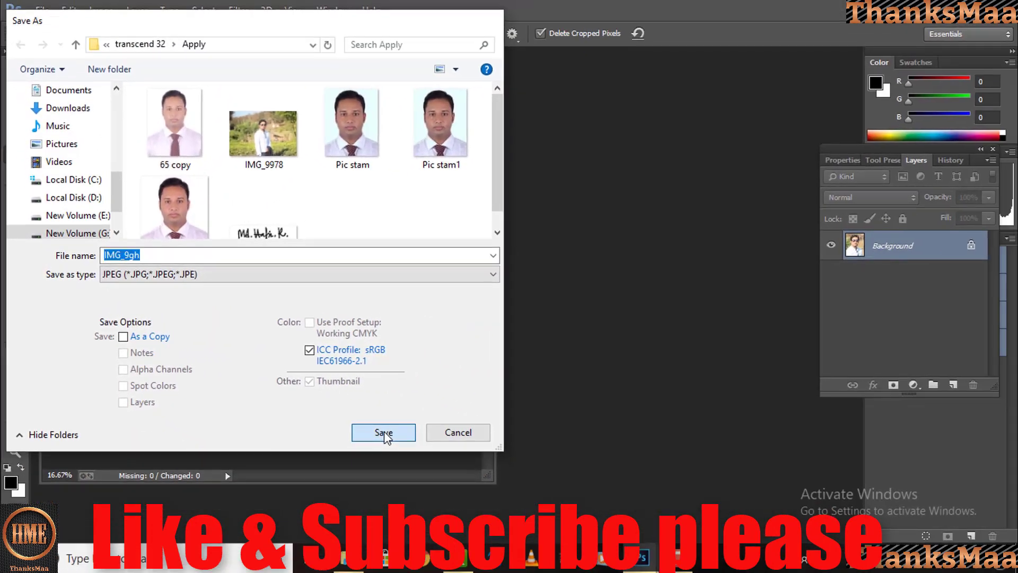
{"action": "left_click", "coordinate": [384, 433]}
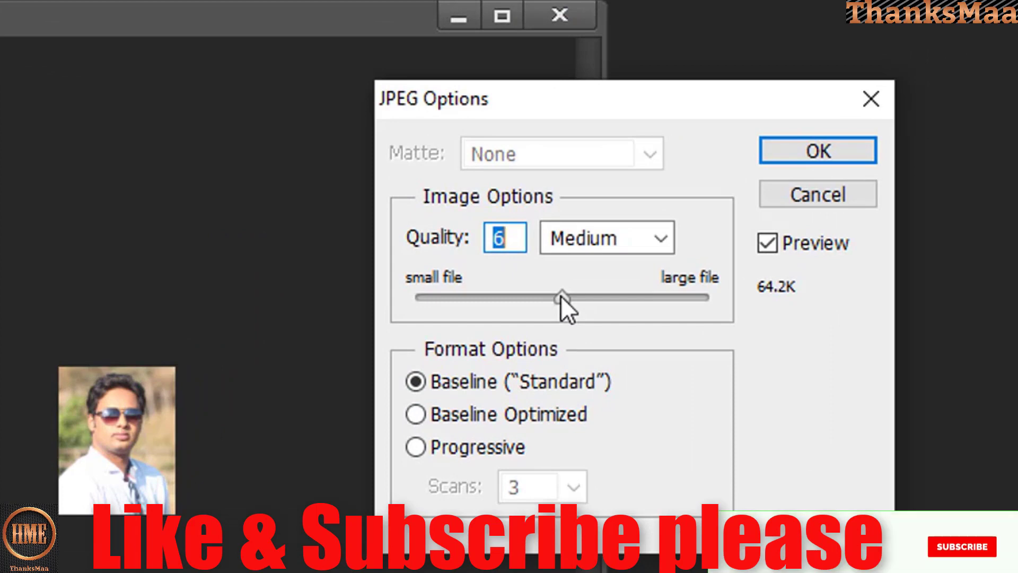
Try JPEG quality values 10, 7 and 8 to compare the resulting file sizes.
{"action": "left_click_drag", "start_coordinate": [562, 297], "coordinate": [654, 313]}
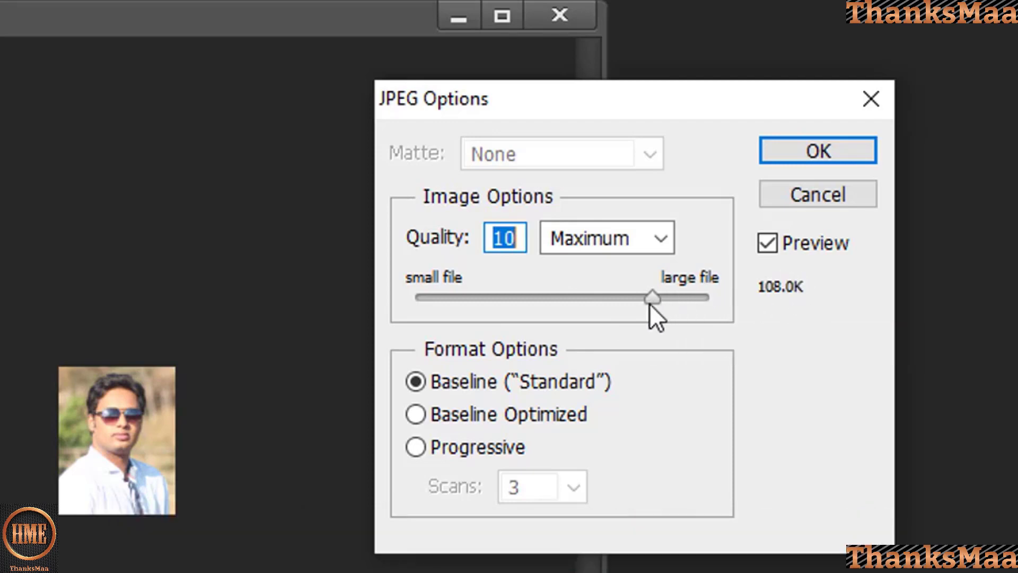
{"action": "left_click_drag", "start_coordinate": [650, 303], "coordinate": [597, 304]}
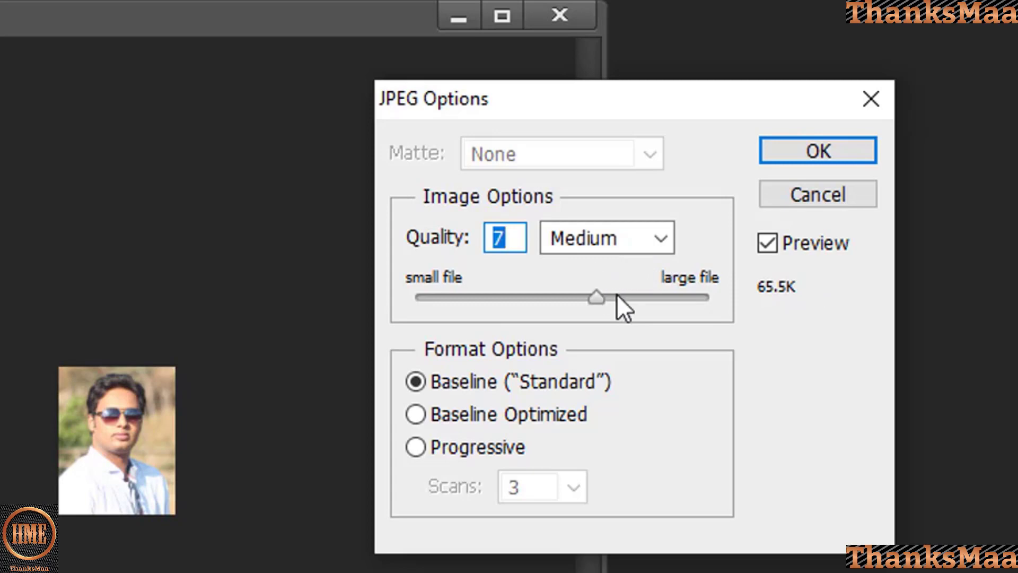
{"action": "mouse_move", "coordinate": [596, 296]}
{"action": "left_mouse_down"}
{"action": "mouse_move", "coordinate": [505, 297]}
{"action": "mouse_move", "coordinate": [616, 297]}
{"action": "left_mouse_up"}
Set the JPEG quality preset to Medium and finish saving the file.
{"action": "left_click", "coordinate": [660, 238]}
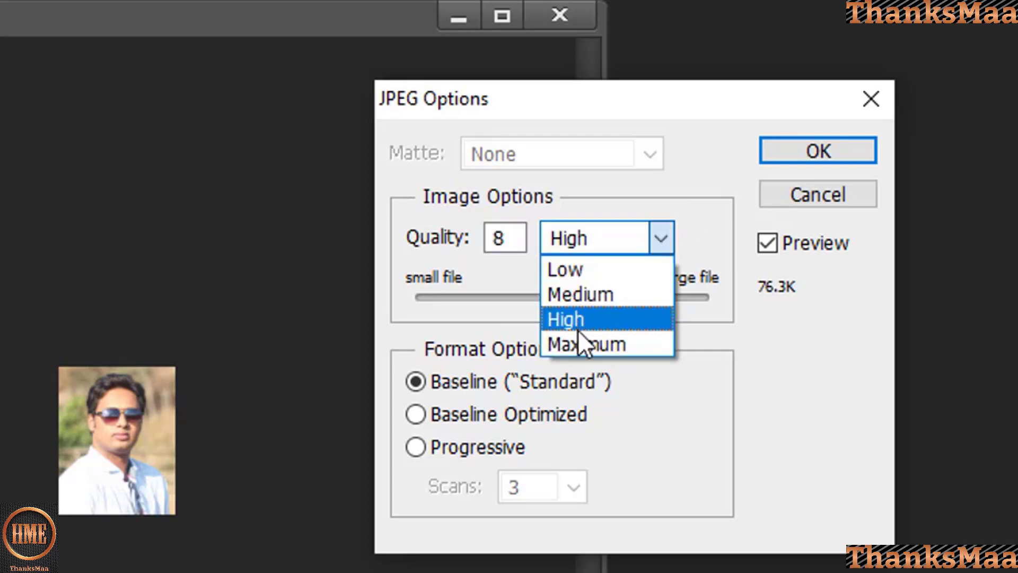
{"action": "left_click", "coordinate": [586, 303]}
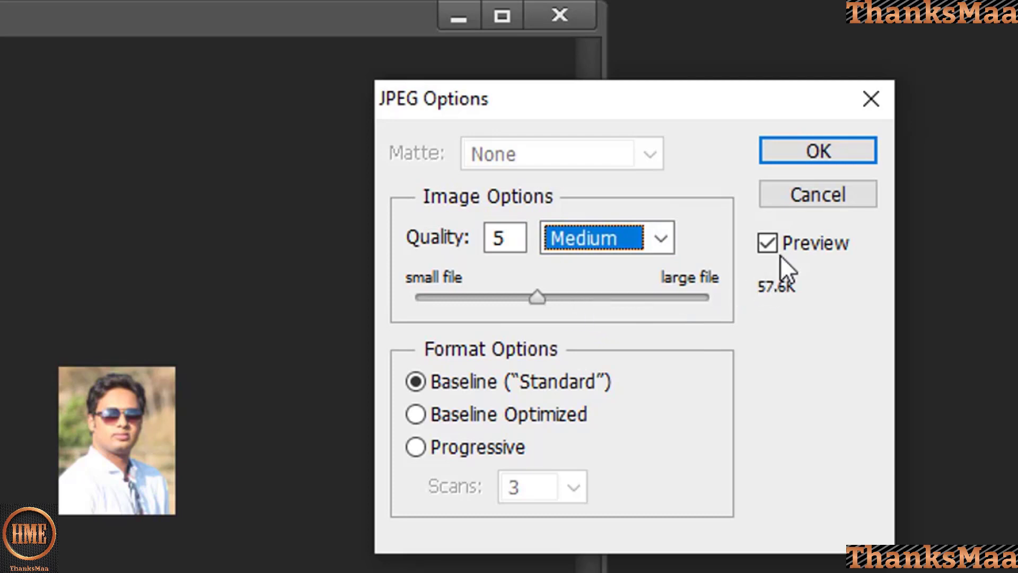
{"action": "left_click", "coordinate": [822, 148]}
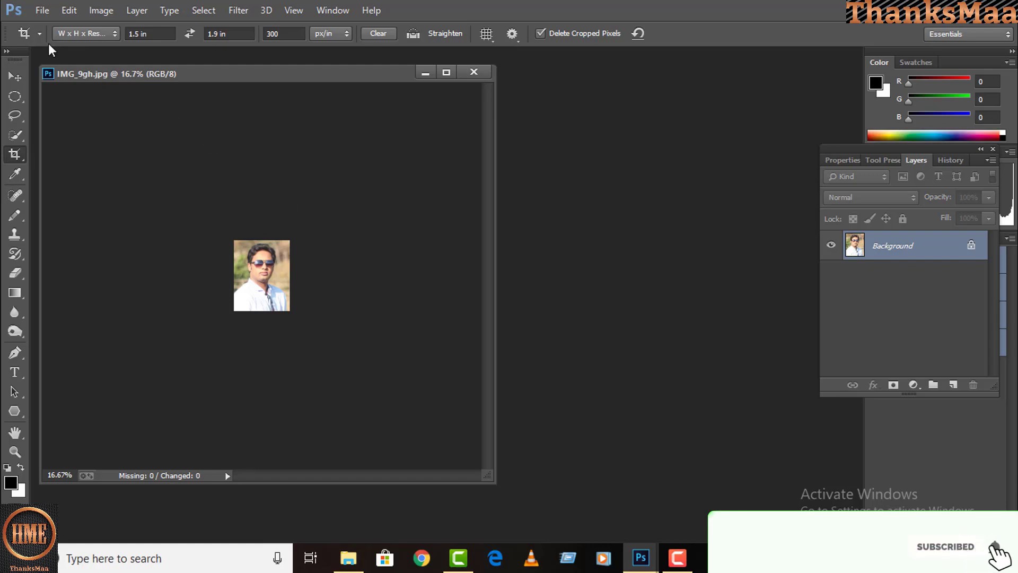
Open the portrait image Pic from the Apply folder.
{"action": "left_click", "coordinate": [42, 11]}
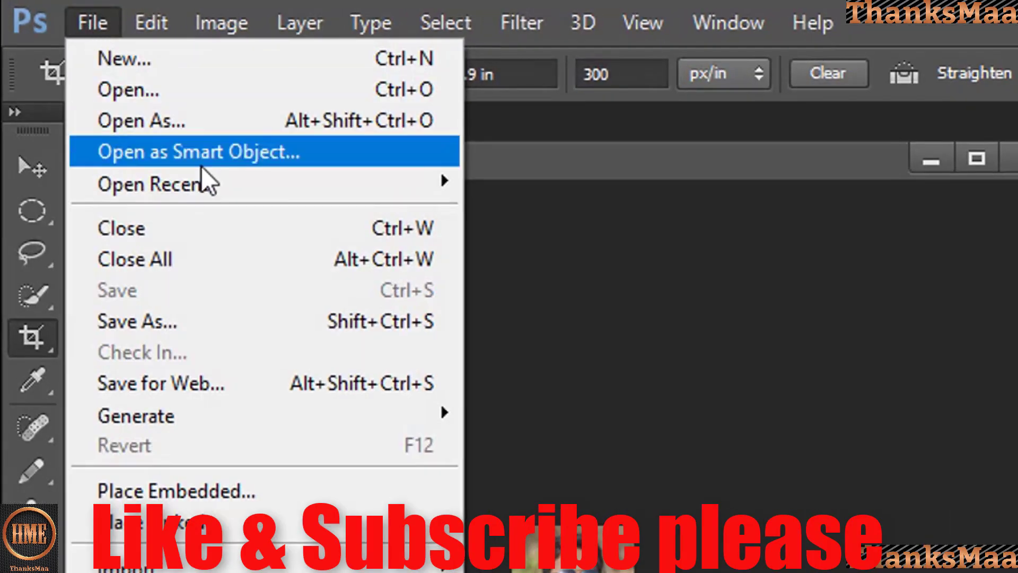
{"action": "left_click", "coordinate": [197, 98]}
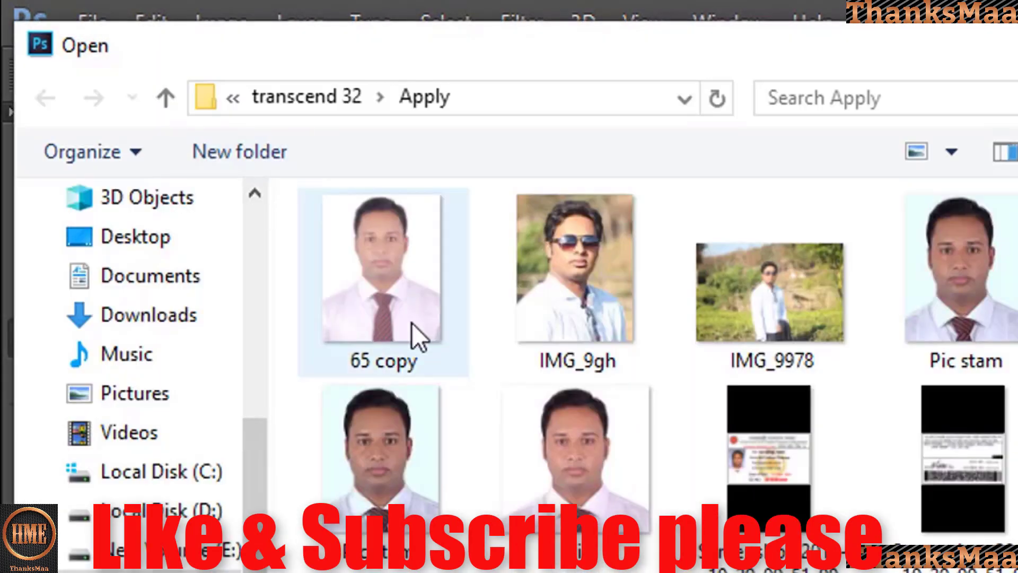
{"action": "left_click", "coordinate": [573, 467]}
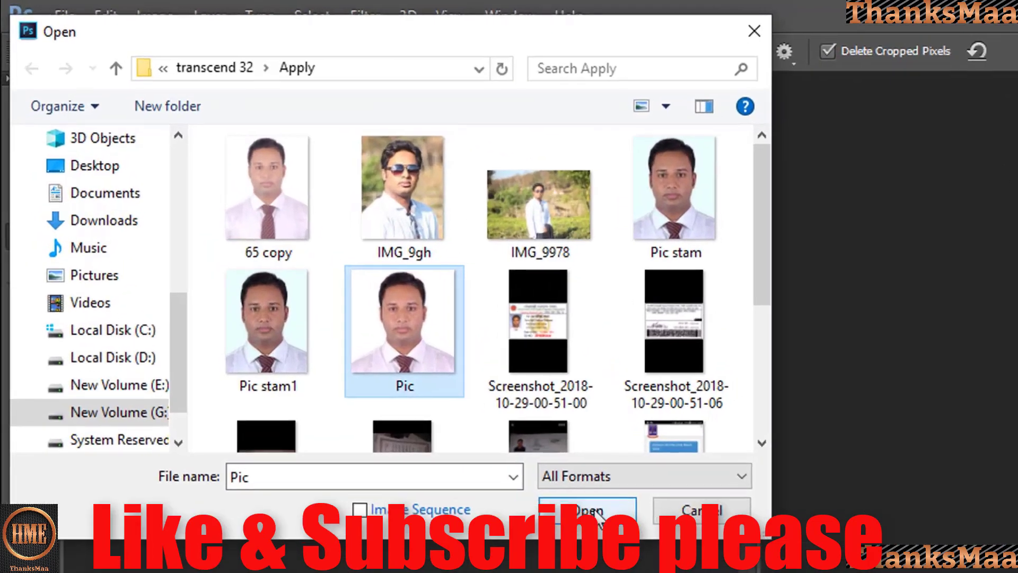
{"action": "left_click", "coordinate": [588, 510]}
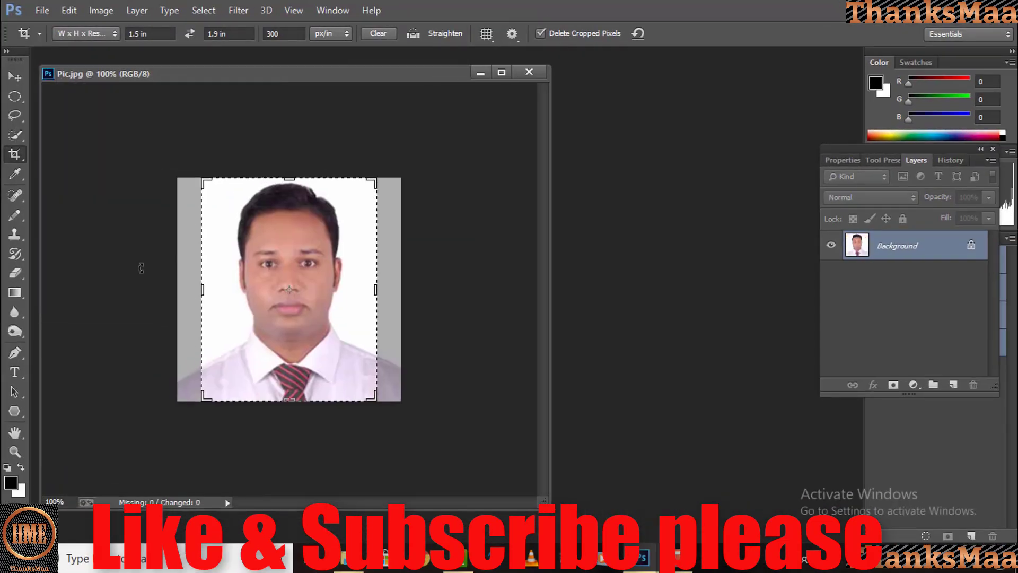
Set the Crop tool's resolution to 150 px/in for the portrait.
{"action": "left_click", "coordinate": [15, 78]}
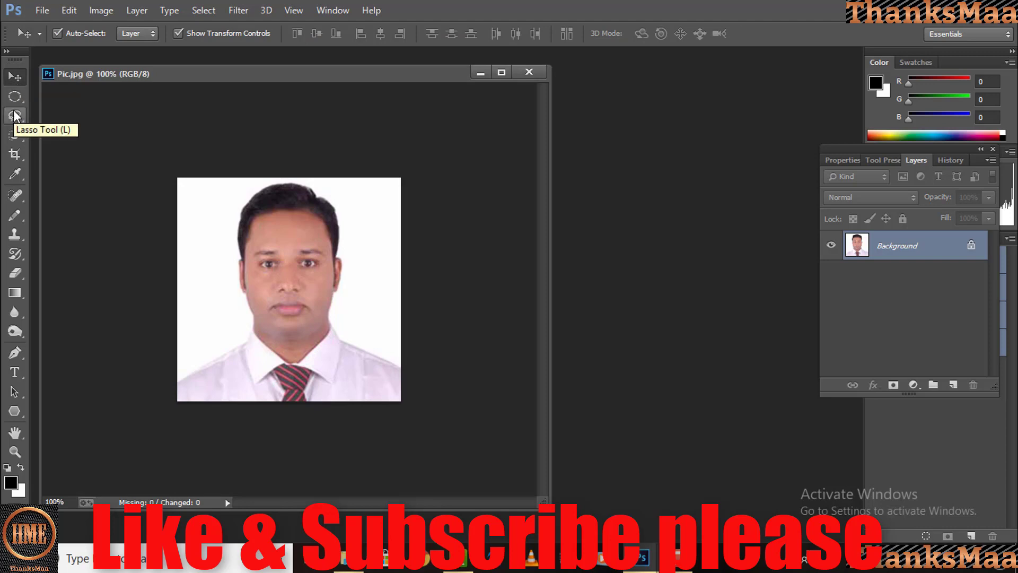
{"action": "left_click", "coordinate": [14, 155]}
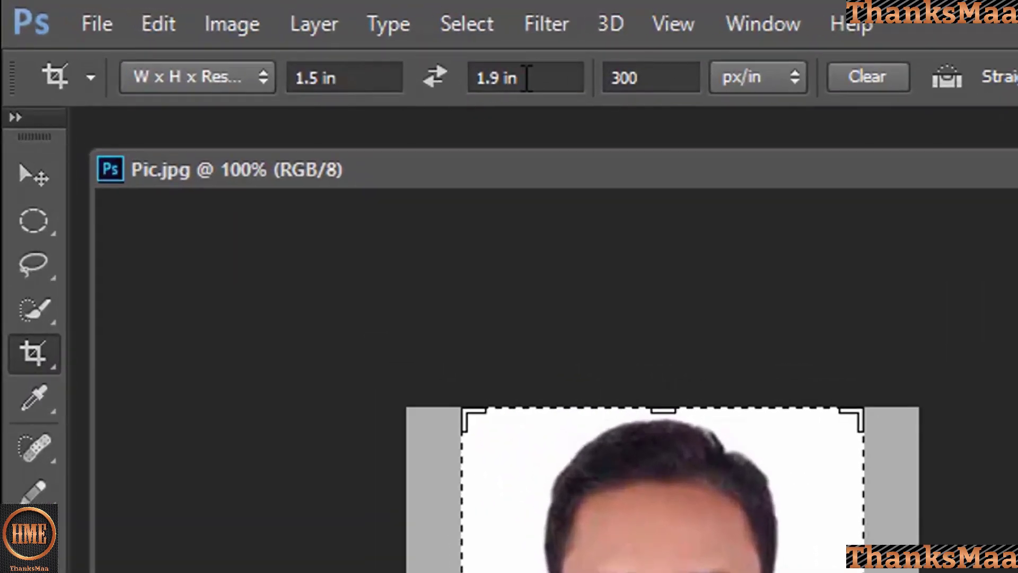
{"action": "left_click", "coordinate": [648, 78]}
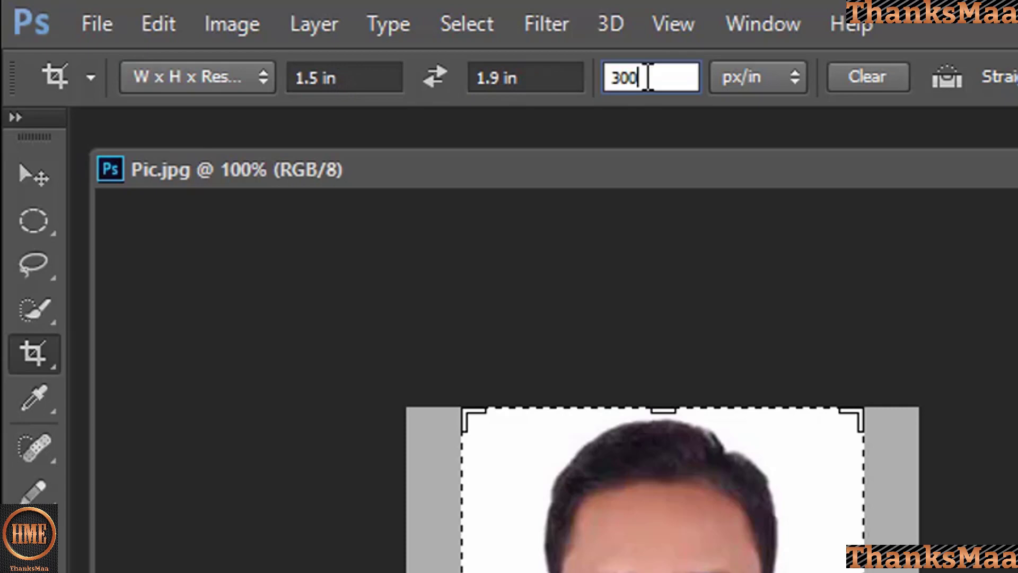
{"action": "key", "text": "BackSpace"}
{"action": "key", "text": "BackSpace"}
{"action": "key", "text": "BackSpace"}
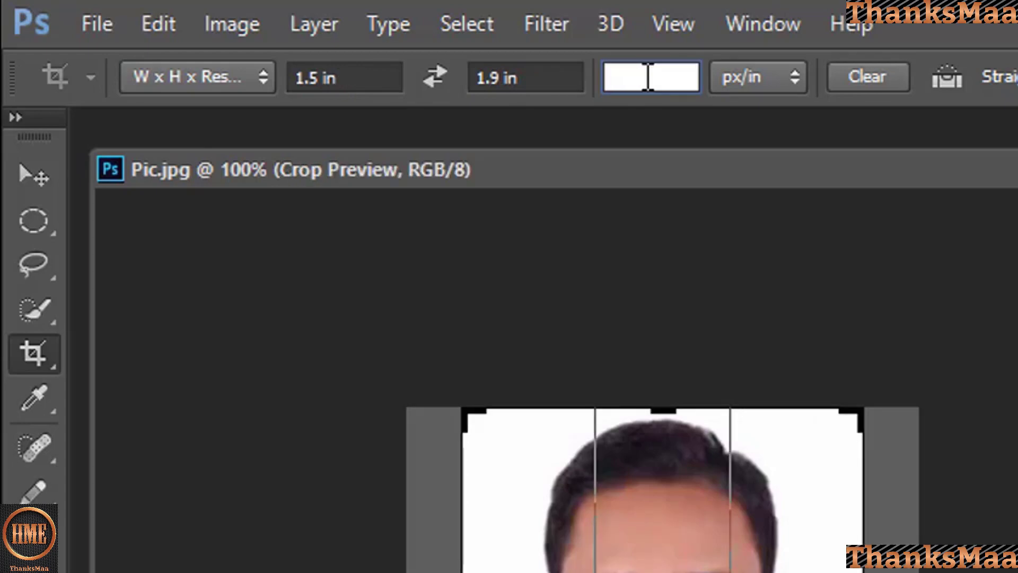
{"action": "type", "text": "150"}
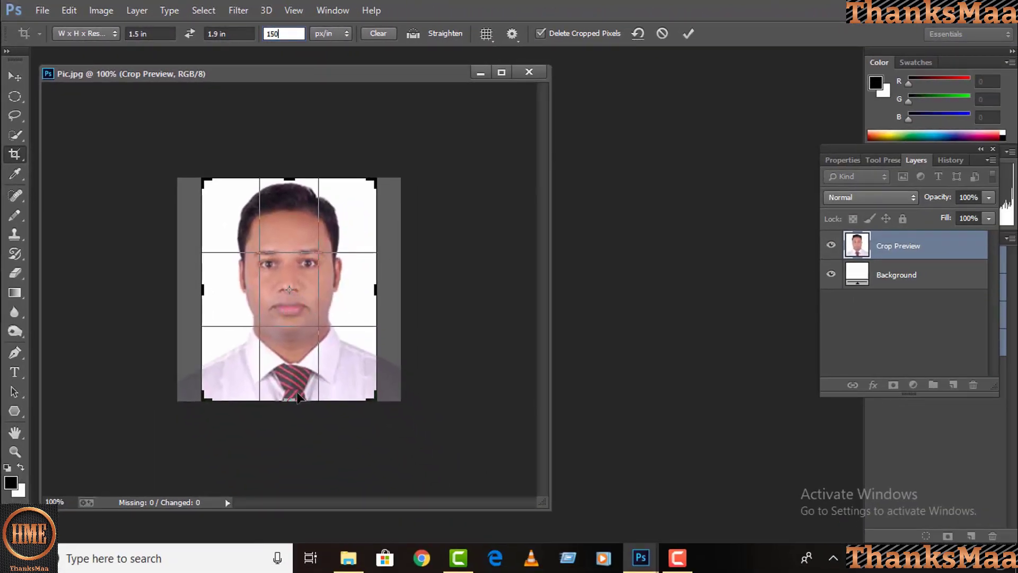
Tighten the crop frame around the portrait's head and shoulders, reposition the image within it, and apply the crop.
{"action": "left_click_drag", "start_coordinate": [301, 399], "coordinate": [300, 372]}
{"action": "left_click_drag", "start_coordinate": [284, 291], "coordinate": [277, 297]}
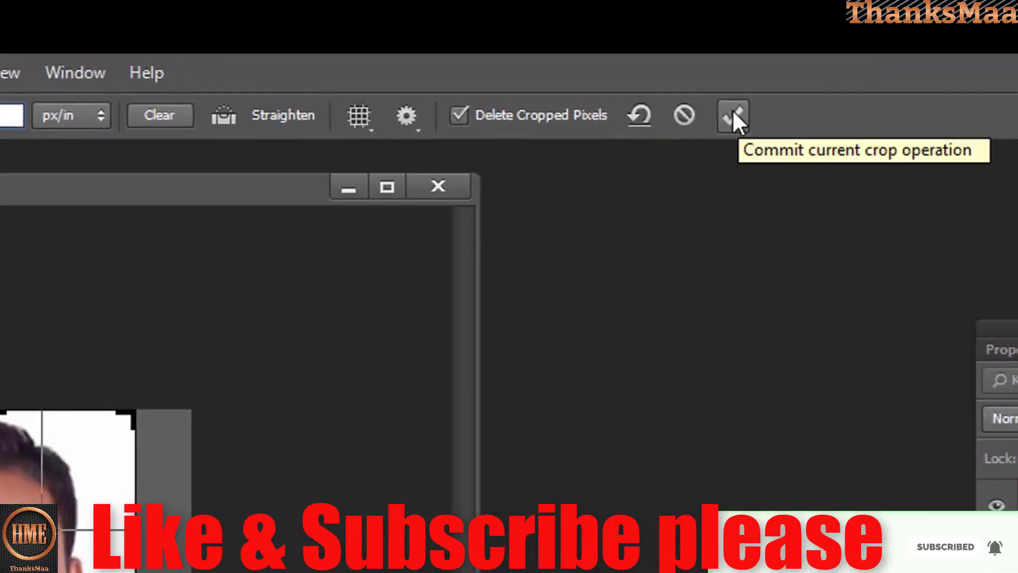
{"action": "left_click", "coordinate": [733, 117]}
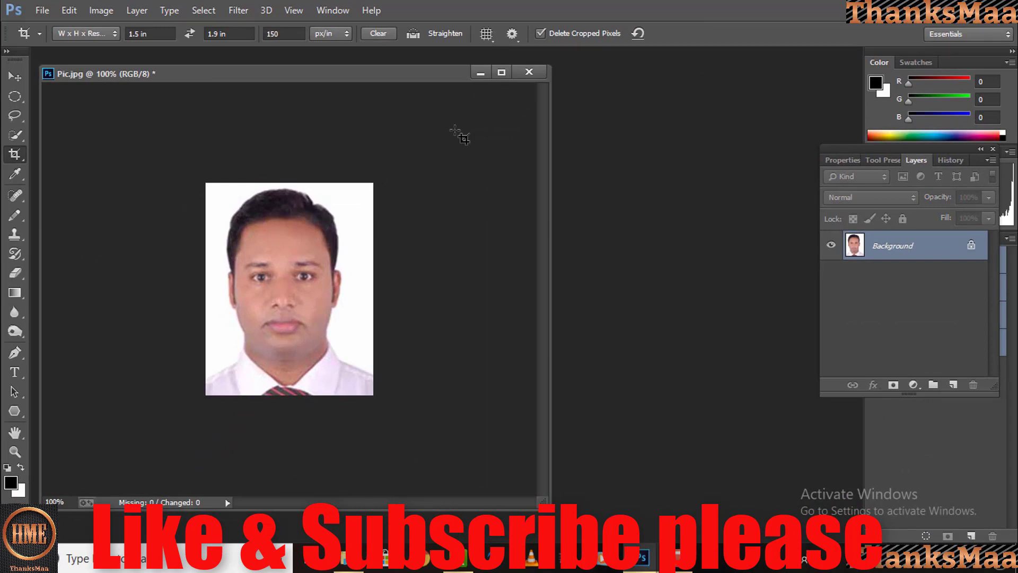
Examine the cropped portrait at reduced magnification and again at 100%.
{"action": "key", "text": "ctrl+minus"}
{"action": "key", "text": "ctrl+minus"}
{"action": "key", "text": "ctrl+minus"}
{"action": "key", "text": "ctrl+minus"}
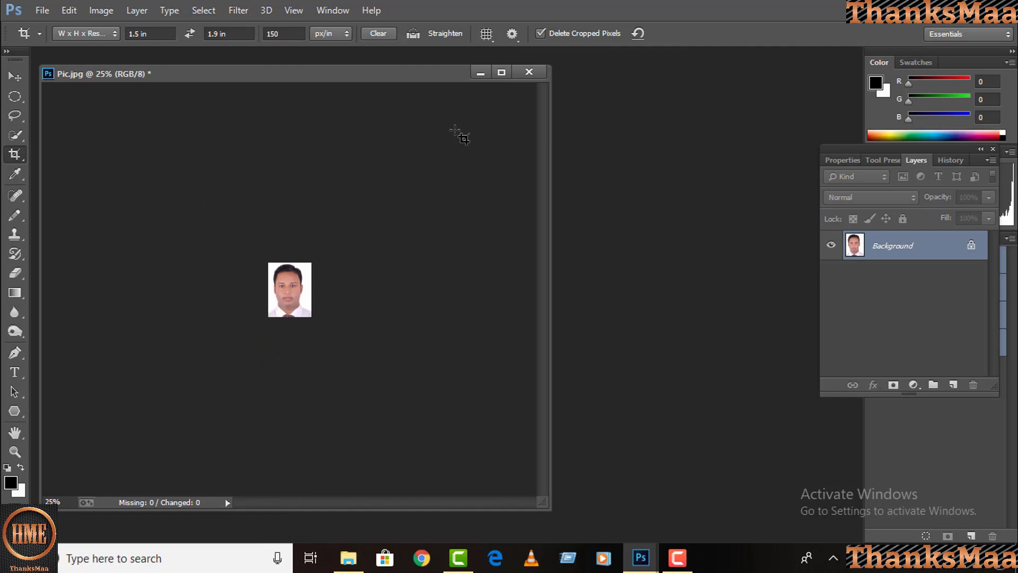
{"action": "key", "text": "ctrl+plus"}
{"action": "key", "text": "ctrl+plus"}
{"action": "key", "text": "ctrl+plus"}
{"action": "key", "text": "ctrl+plus"}
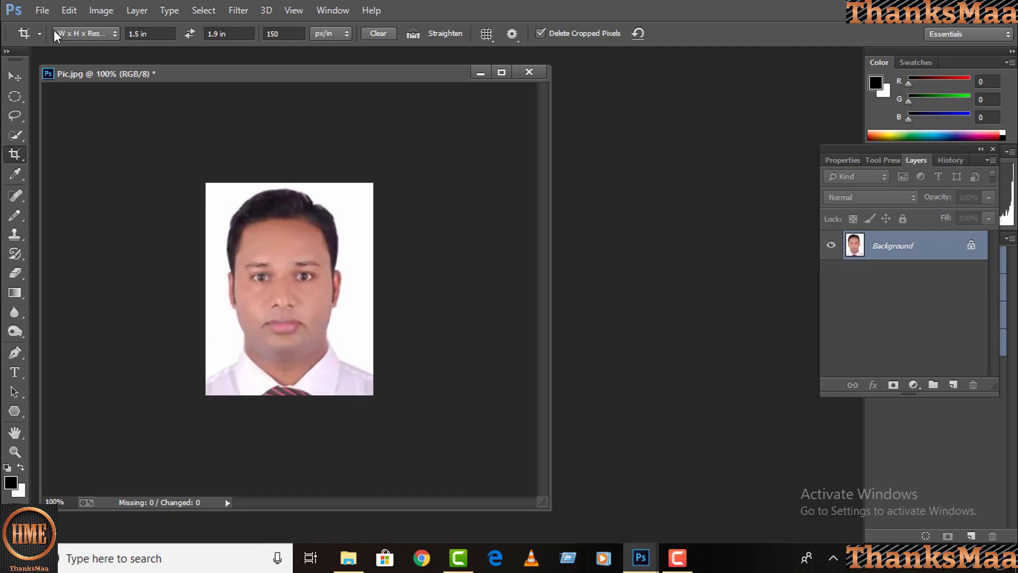
Save the cropped portrait as a new JPEG file named Pic stamphh in the Apply folder.
{"action": "left_click", "coordinate": [42, 10]}
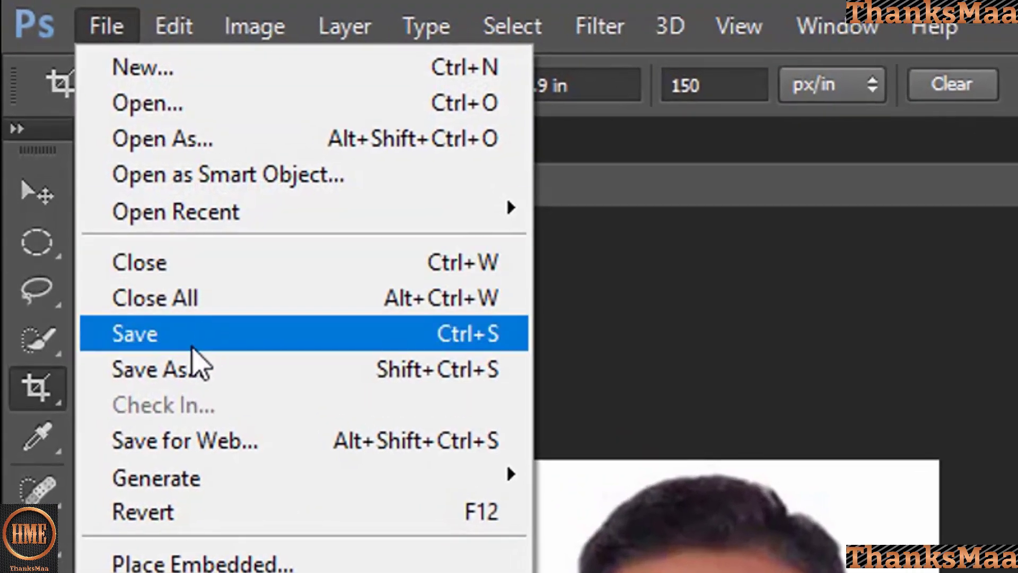
{"action": "left_click", "coordinate": [192, 374]}
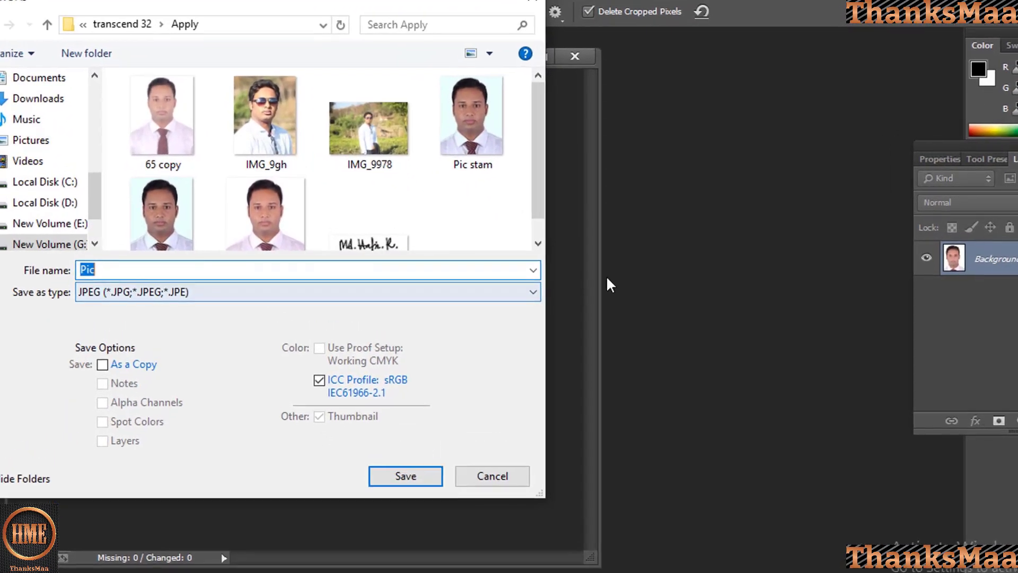
{"action": "left_click", "coordinate": [533, 292]}
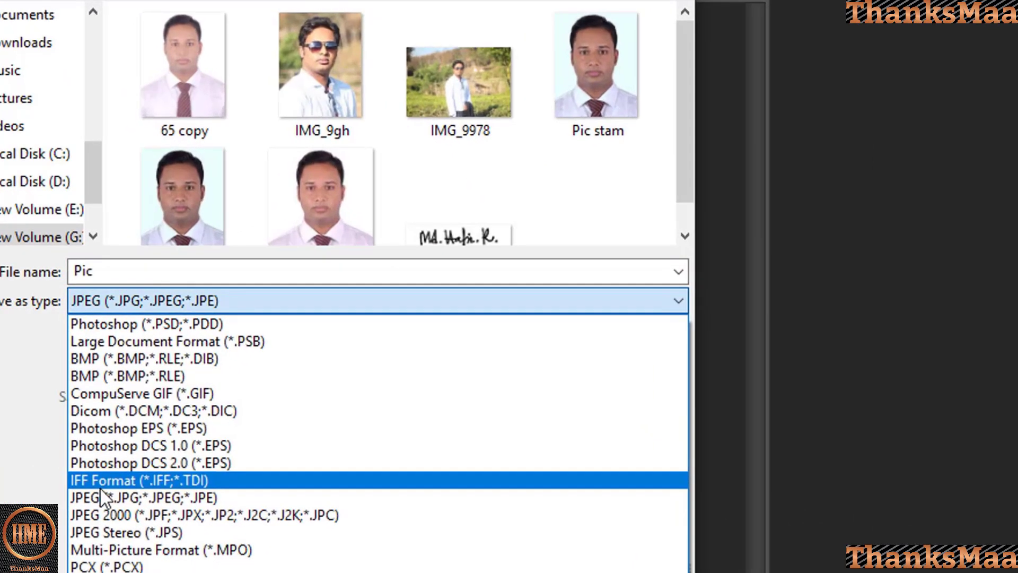
{"action": "left_click", "coordinate": [119, 499]}
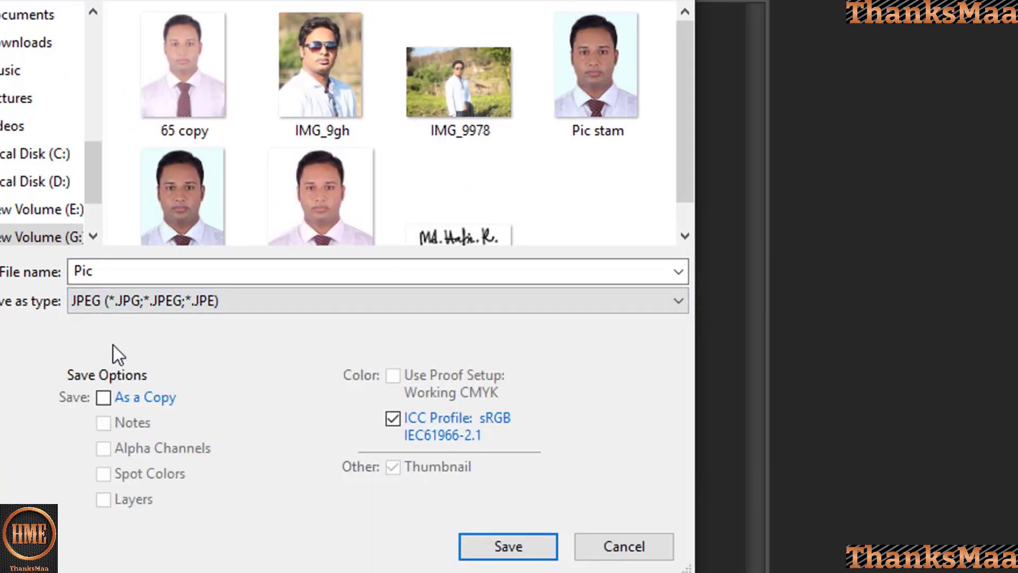
{"action": "left_click", "coordinate": [134, 275]}
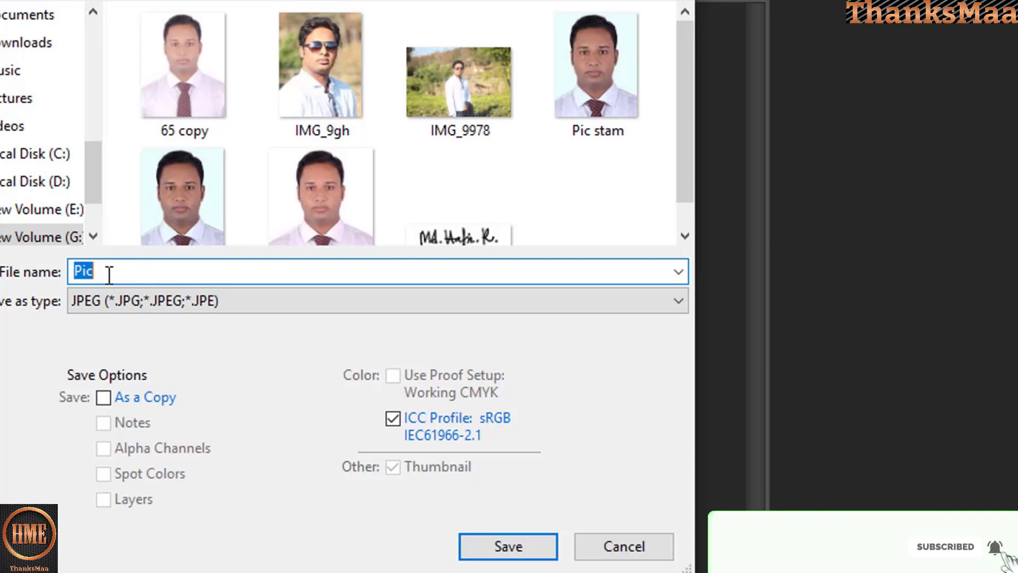
{"action": "type", "text": "s"}
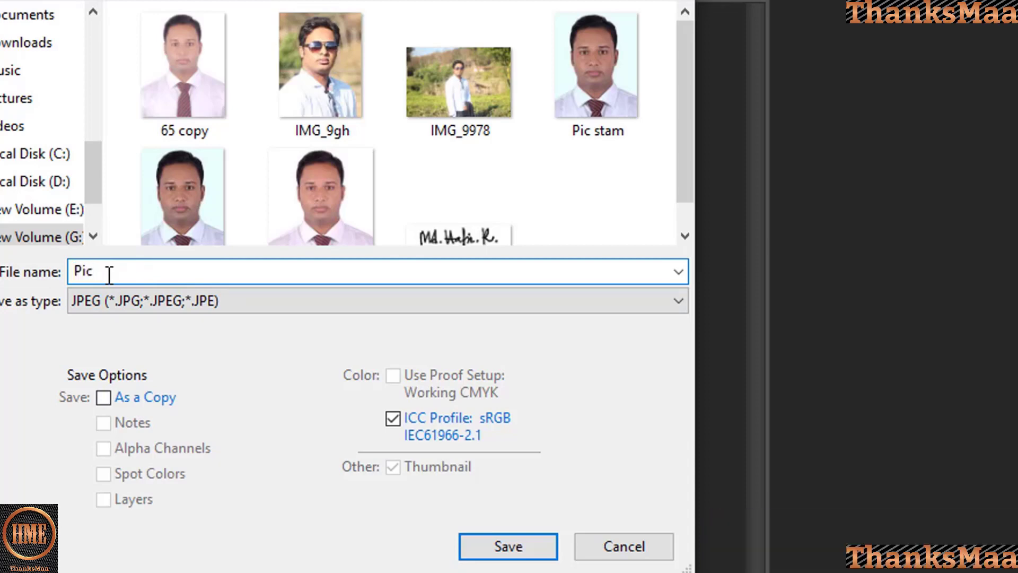
{"action": "type", "text": "tamo"}
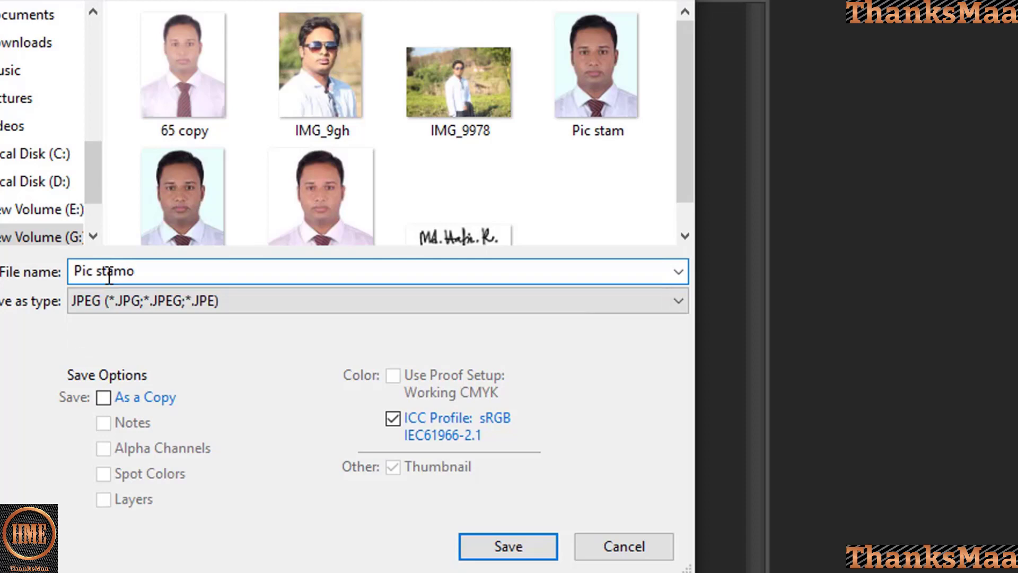
{"action": "key", "text": "BackSpace"}
{"action": "type", "text": "phh"}
{"action": "left_click", "coordinate": [493, 544]}
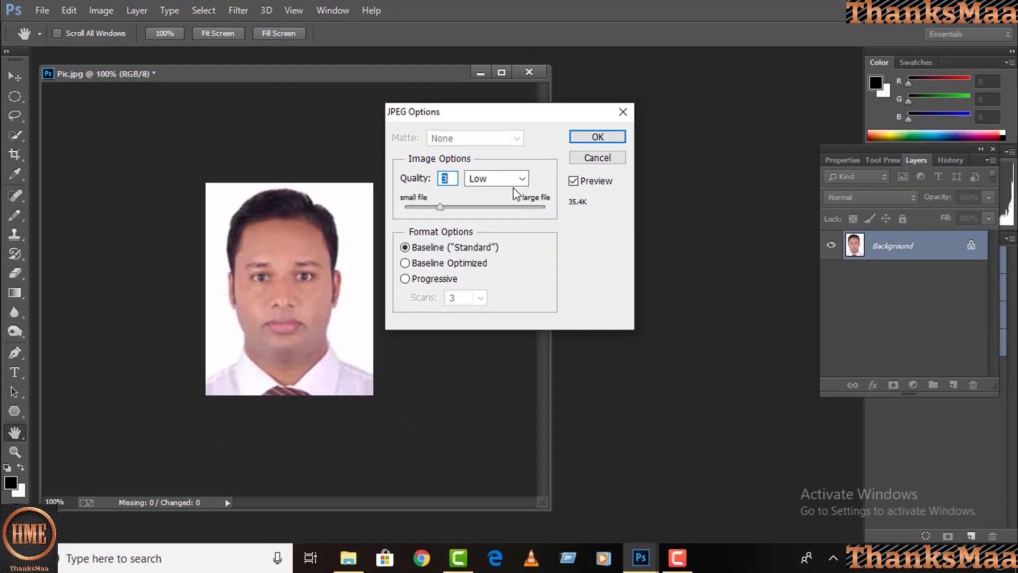
Finish the JPEG save with image quality Maximum (10), and close the saved photo's preview.
{"action": "left_click", "coordinate": [522, 178]}
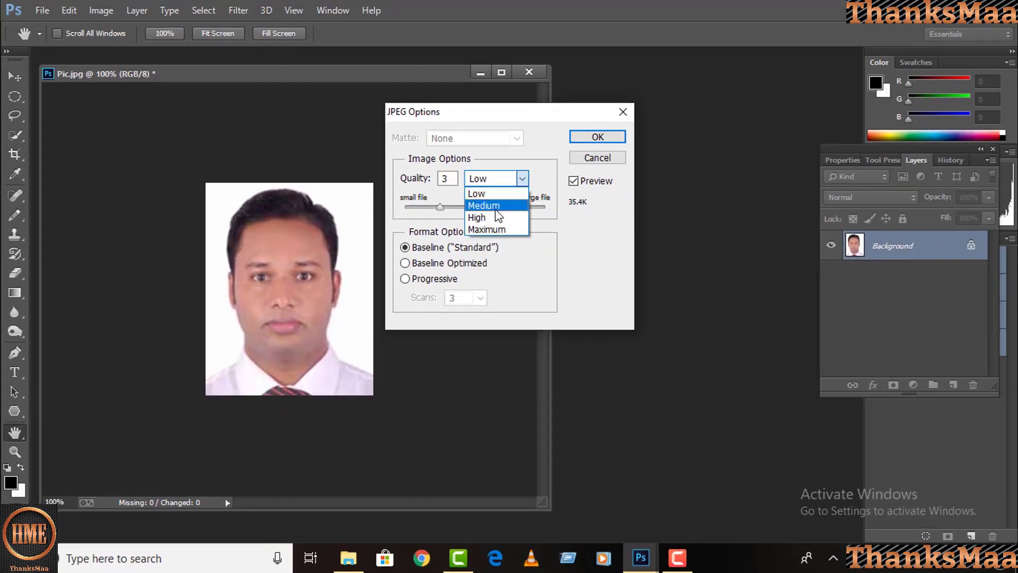
{"action": "left_click", "coordinate": [496, 208]}
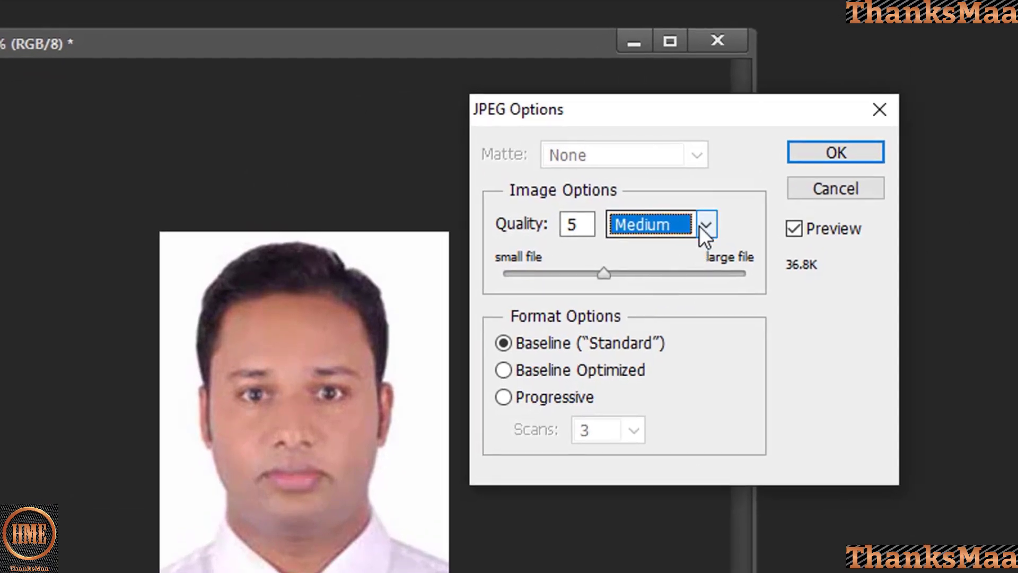
{"action": "left_click", "coordinate": [699, 225]}
{"action": "left_click", "coordinate": [645, 308]}
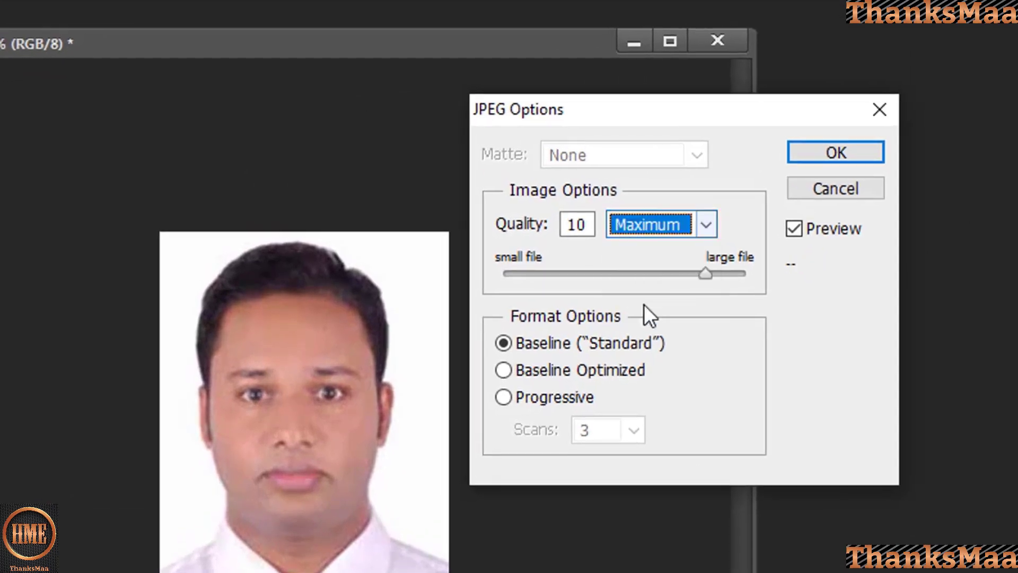
{"action": "left_click", "coordinate": [835, 152]}
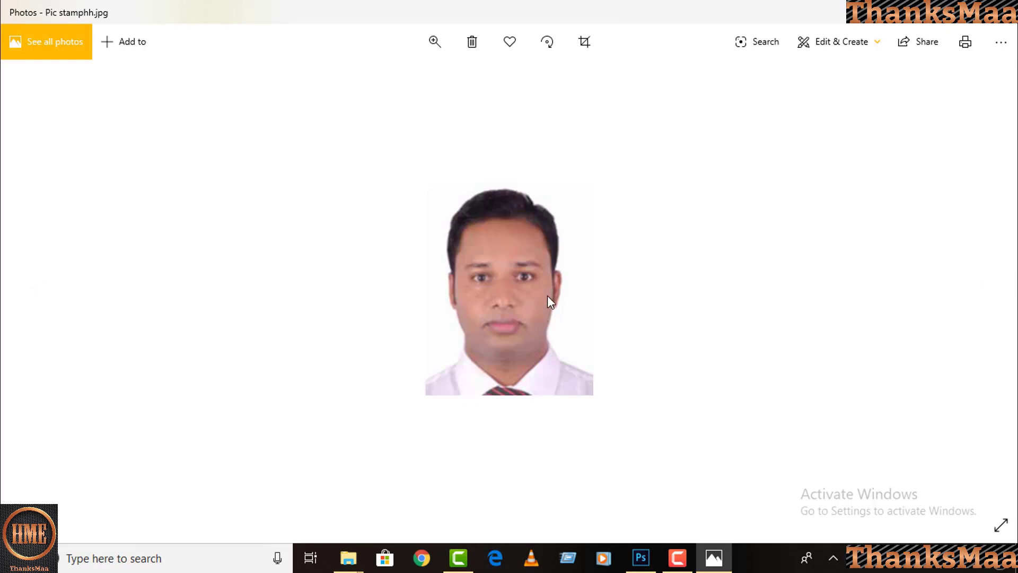
{"action": "left_click", "coordinate": [1001, 12]}
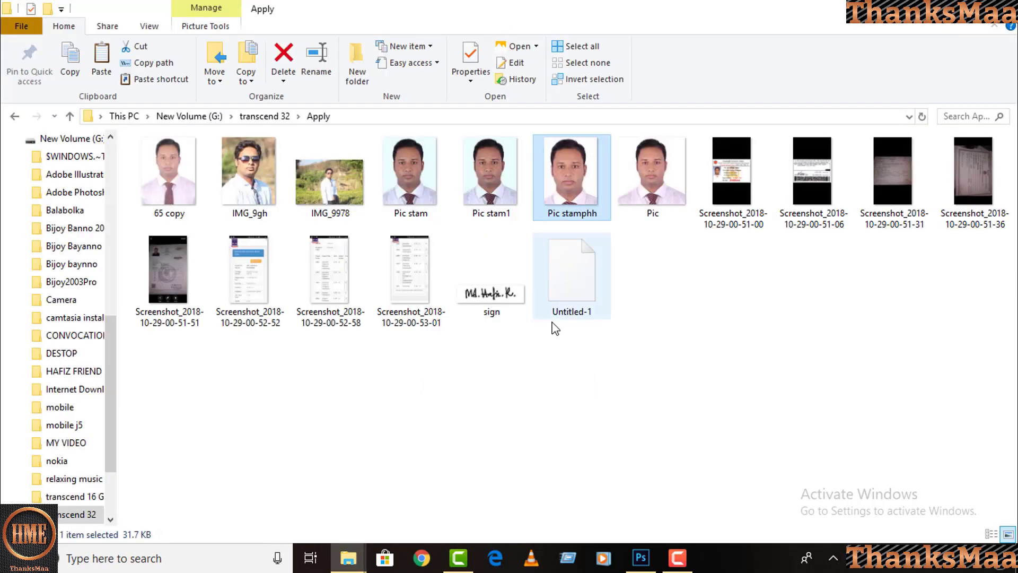